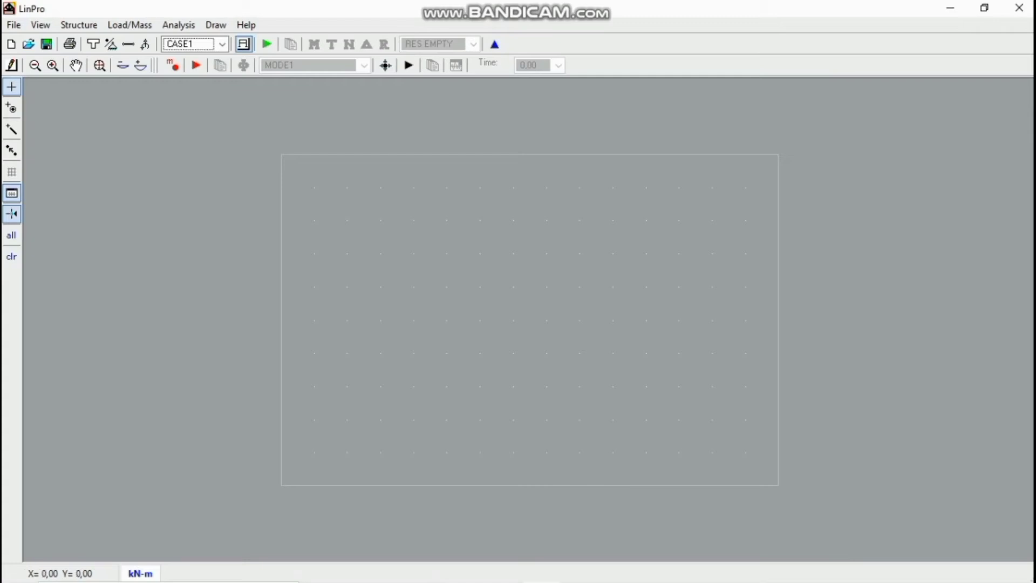
Select kN-m as the working units and review the grid's geometric properties
click(140, 573)
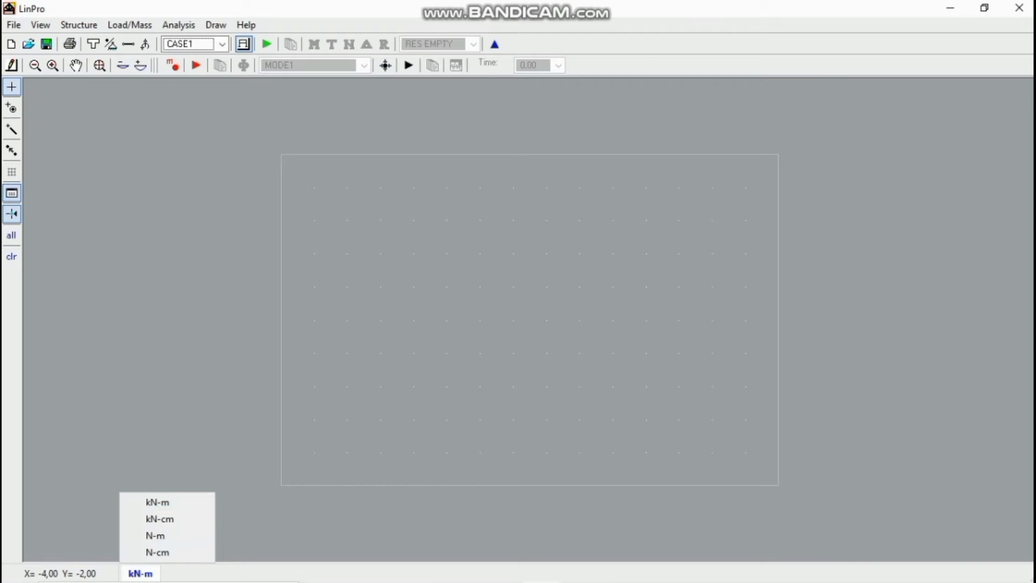
click(157, 502)
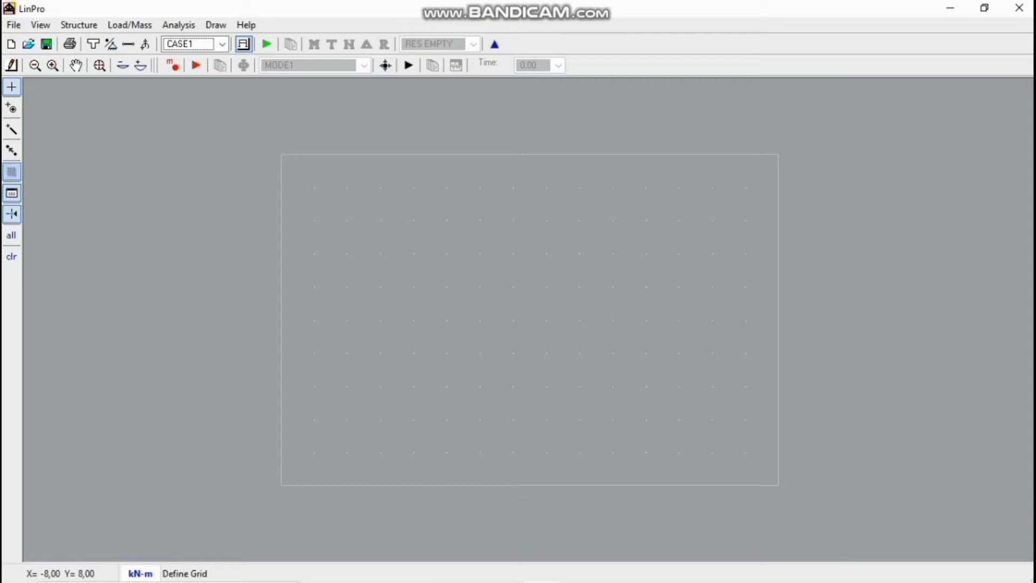
click(12, 171)
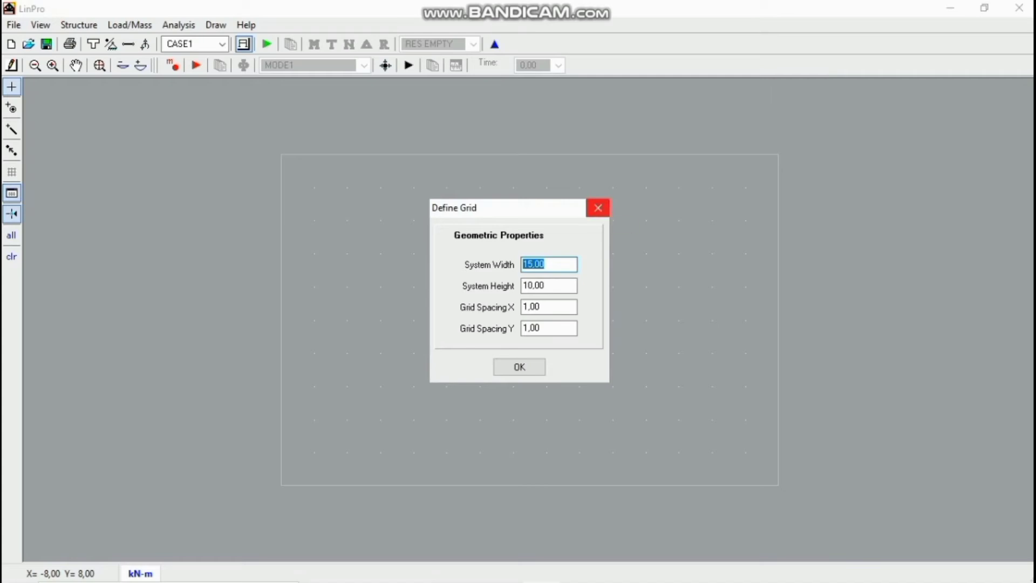
click(598, 208)
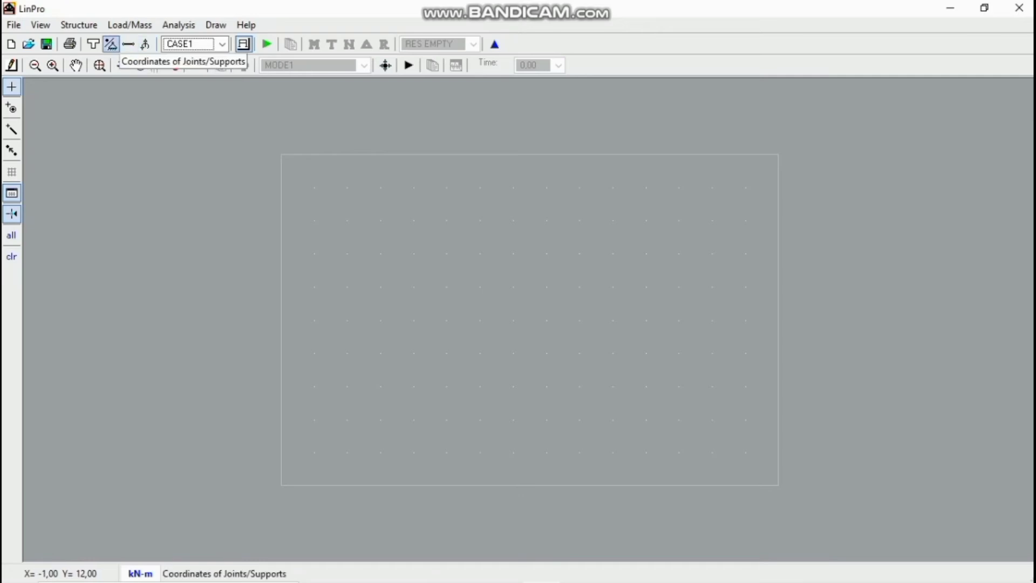
Add the first joint to the joint coordinates table at X 0, Y 4
click(244, 44)
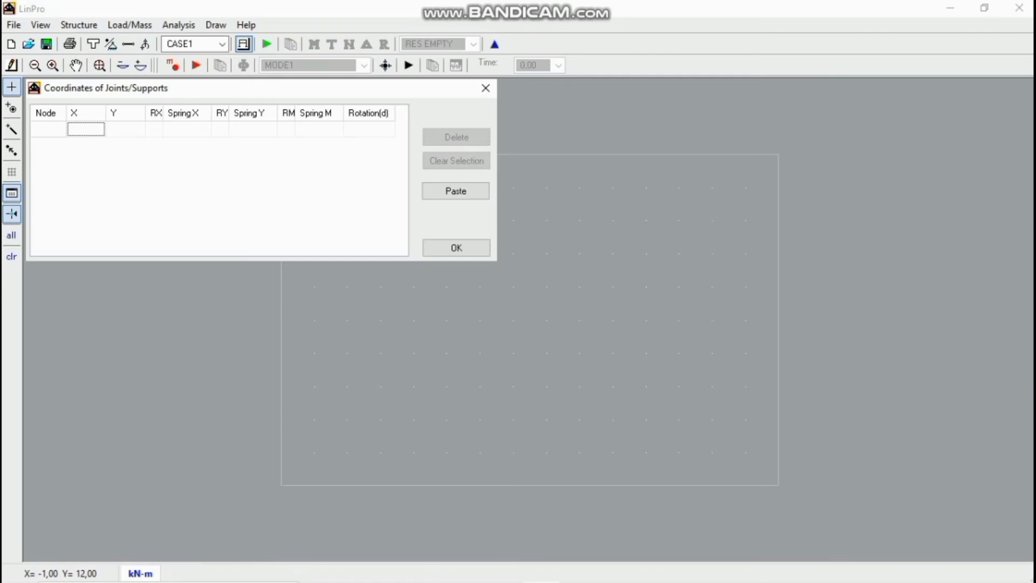
key(Return)
drag(246, 90, 255, 91)
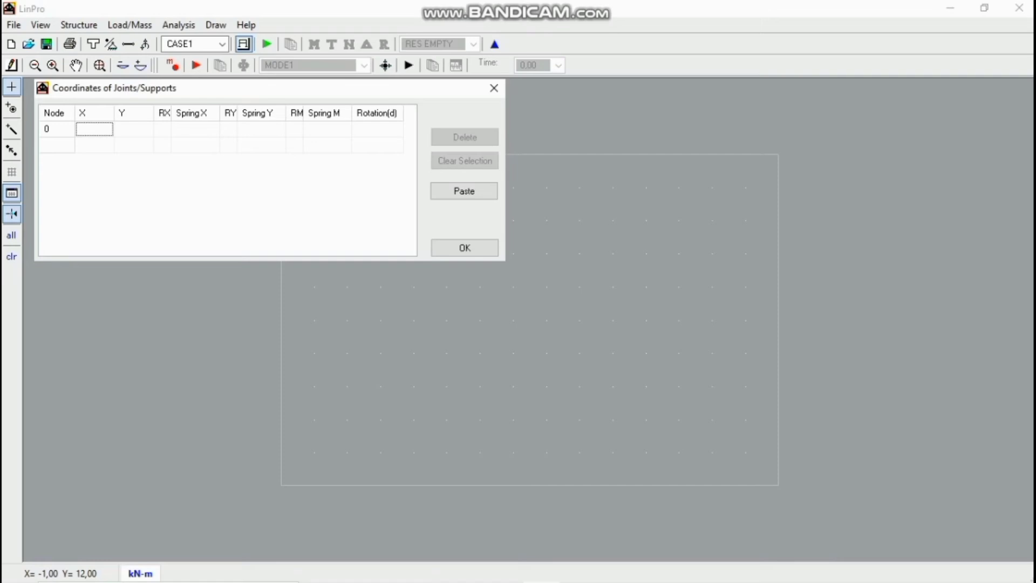
text(0)
key(Tab)
text(4)
key(Tab)
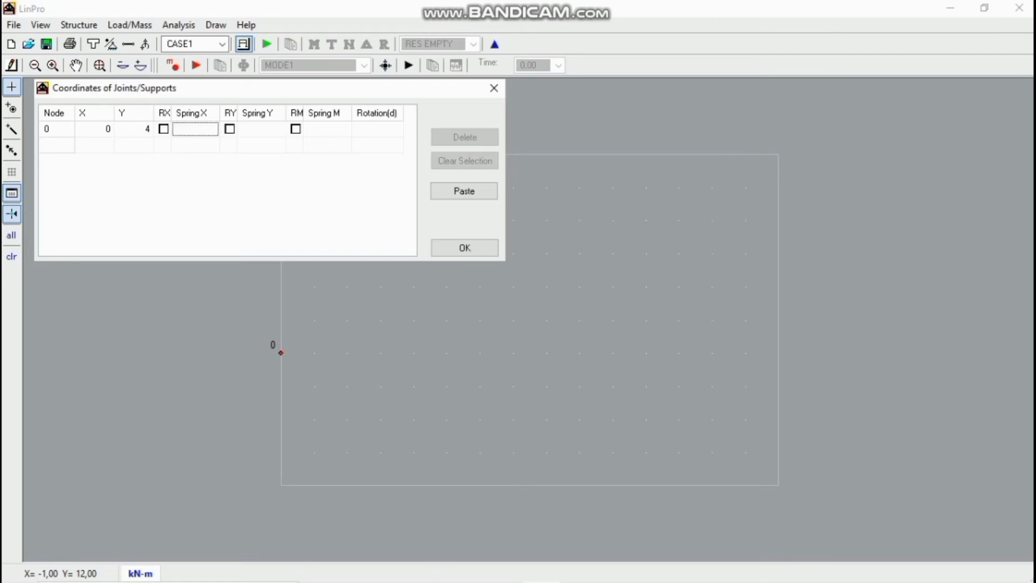
Give the joint at X 0, Y 4 a pinned support by restraining RX and RY
click(163, 129)
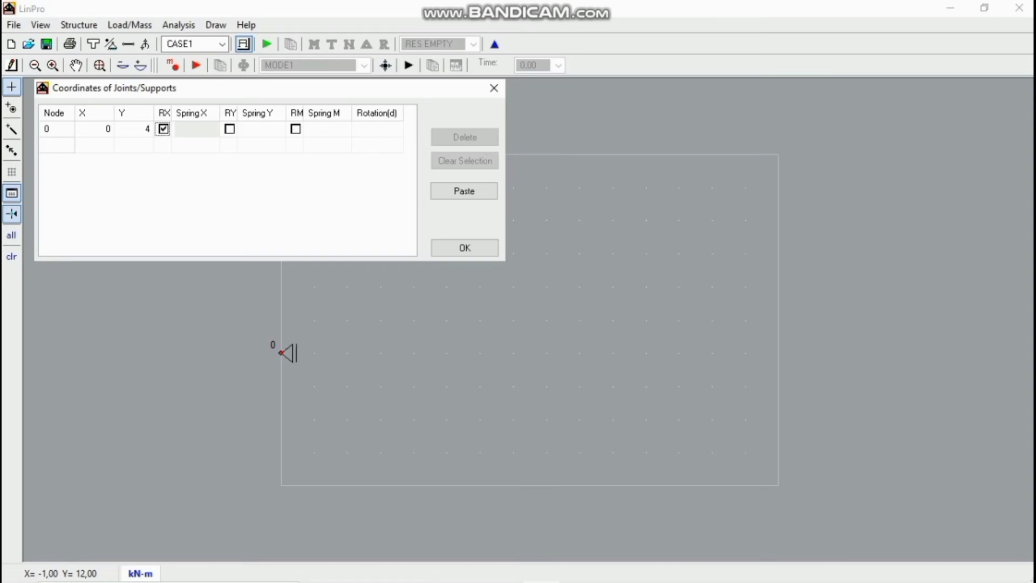
click(230, 129)
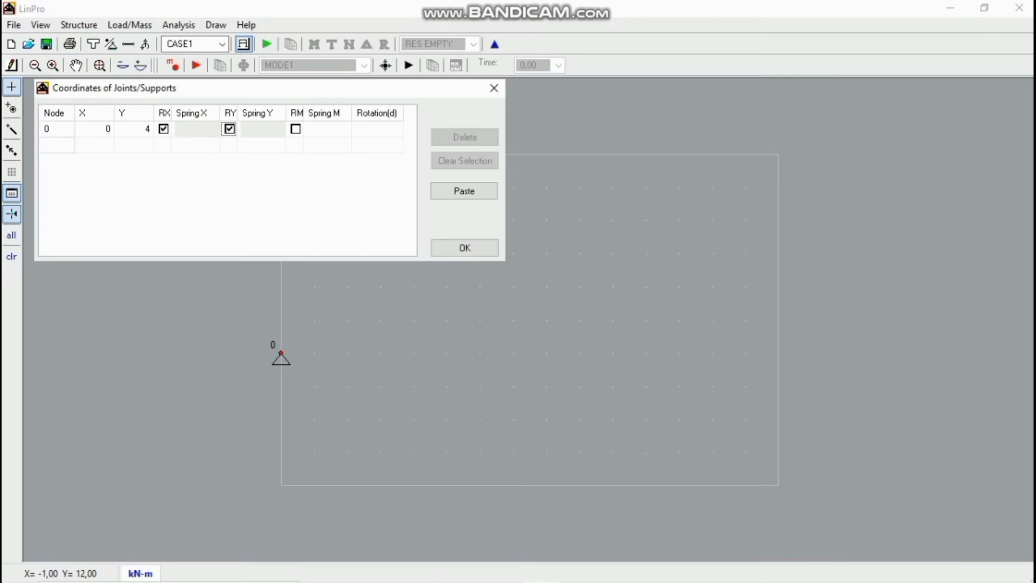
click(230, 129)
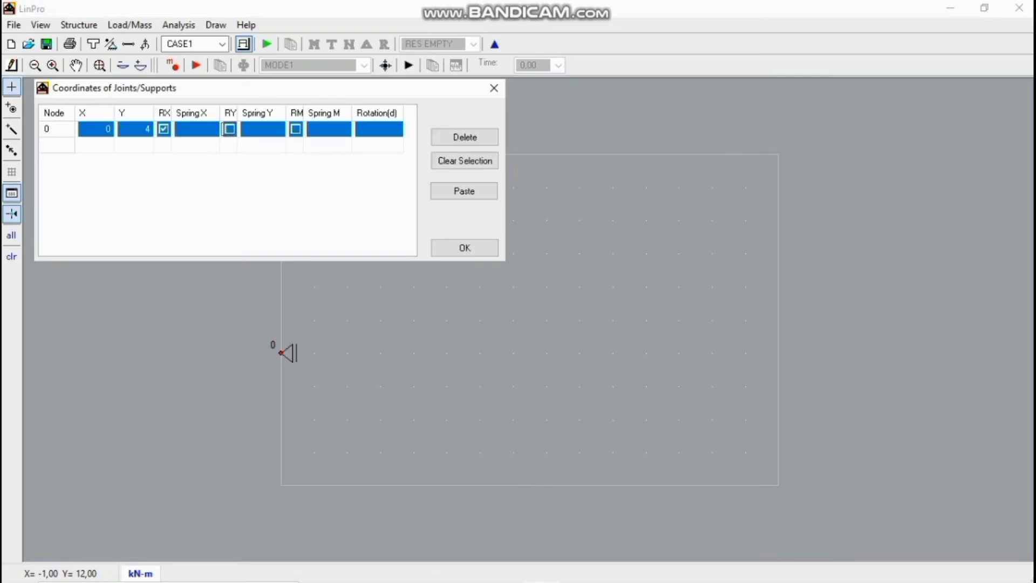
click(95, 145)
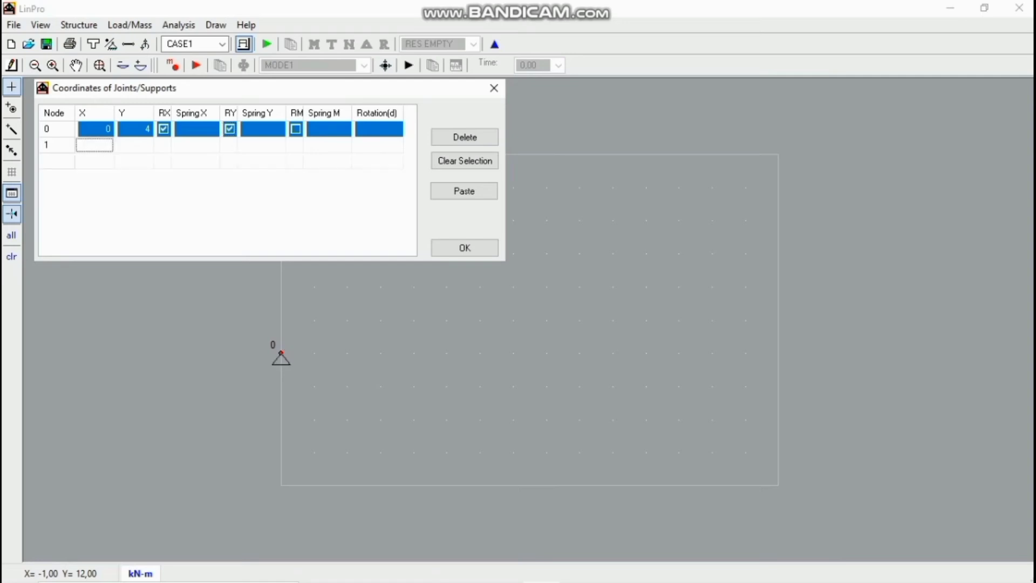
click(94, 144)
click(241, 130)
click(95, 145)
click(354, 130)
click(306, 130)
Add a second, unrestrained joint at X 6, Y 4
click(95, 145)
text(6)
key(Tab)
text(4)
key(Return)
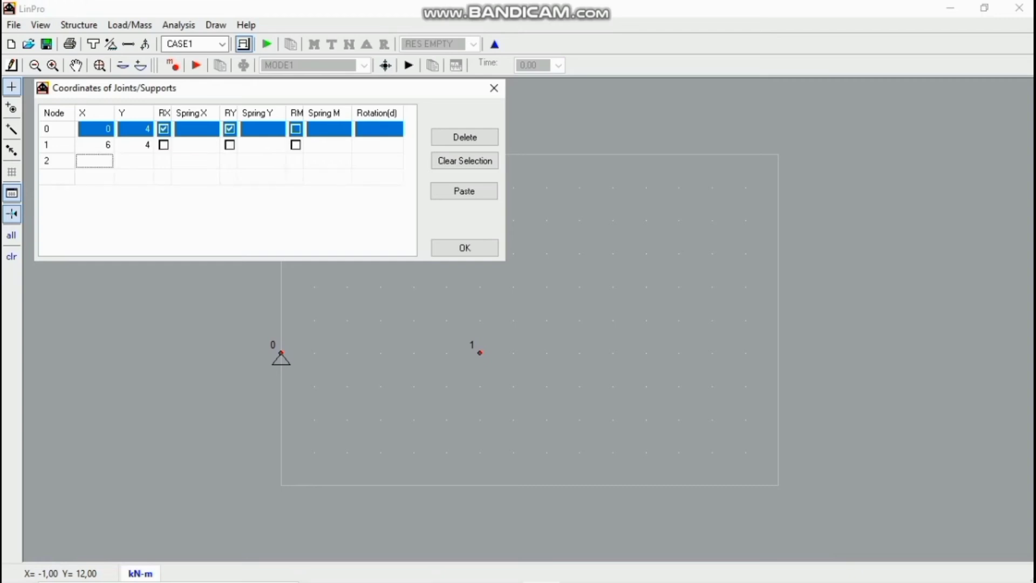
Add a third joint at X 6, Y 0 with RX and RY restrained, and accept the joint table
text(6)
key(Return)
text(0)
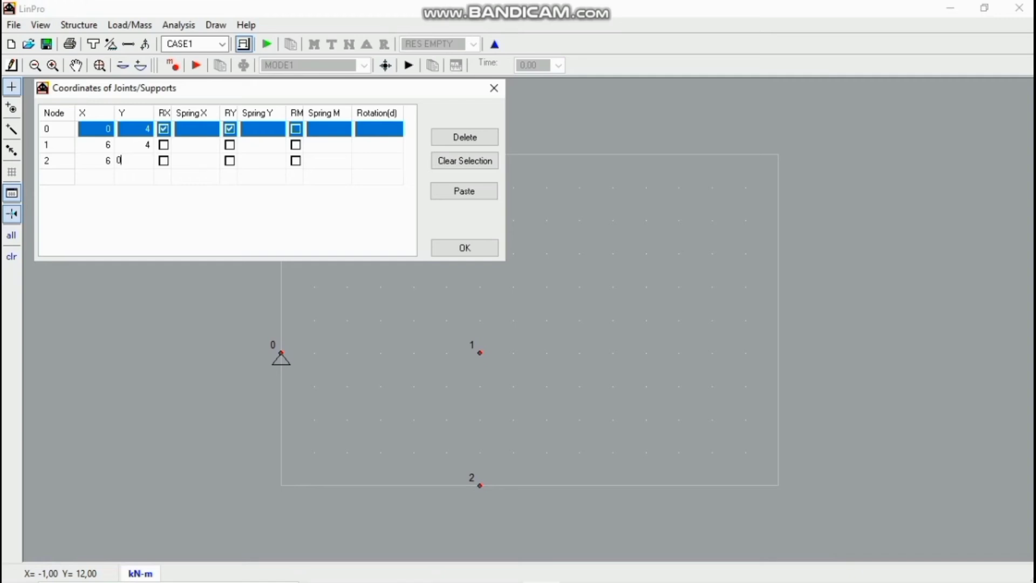
key(Tab)
key(space)
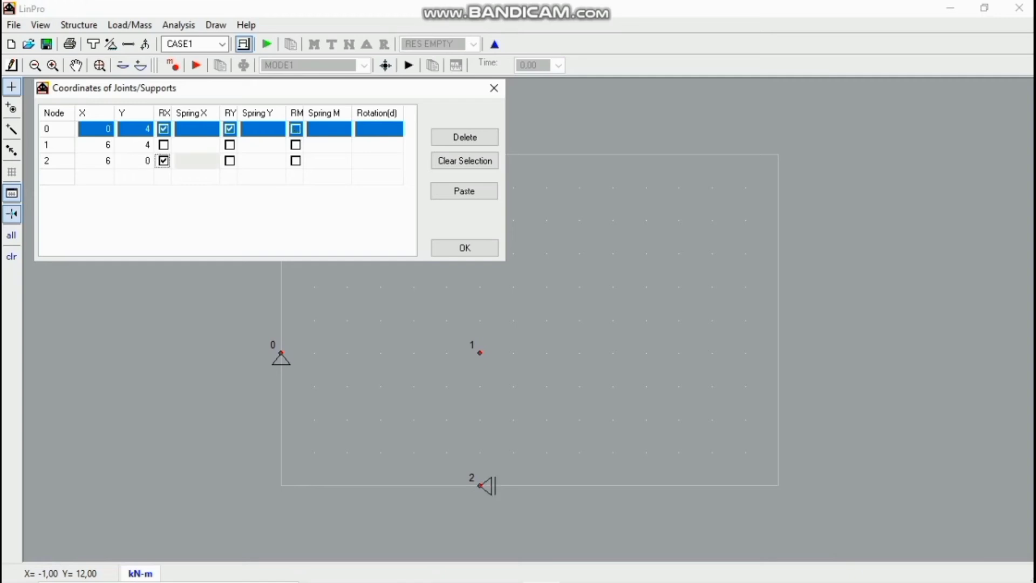
key(Tab)
key(space)
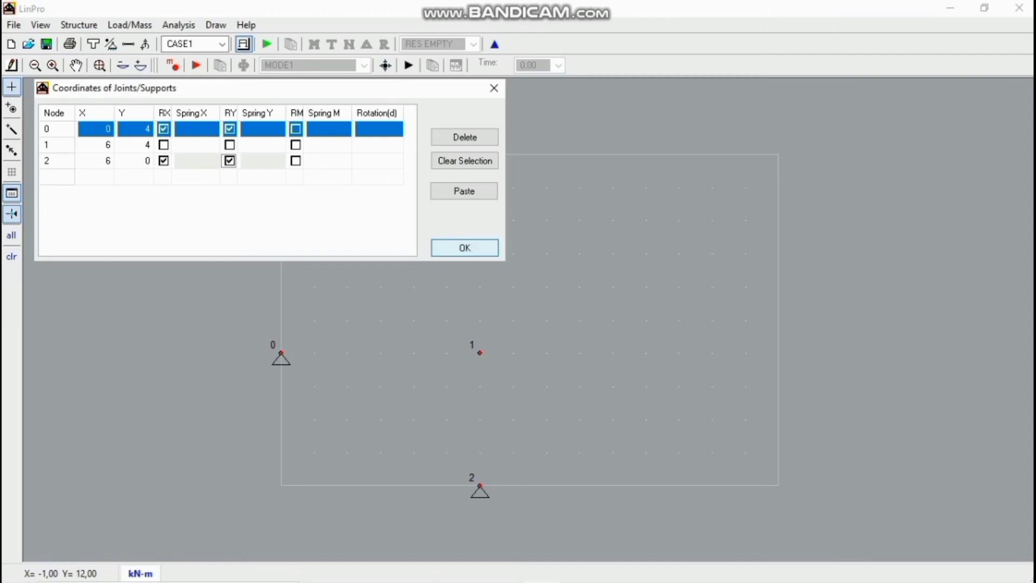
click(465, 247)
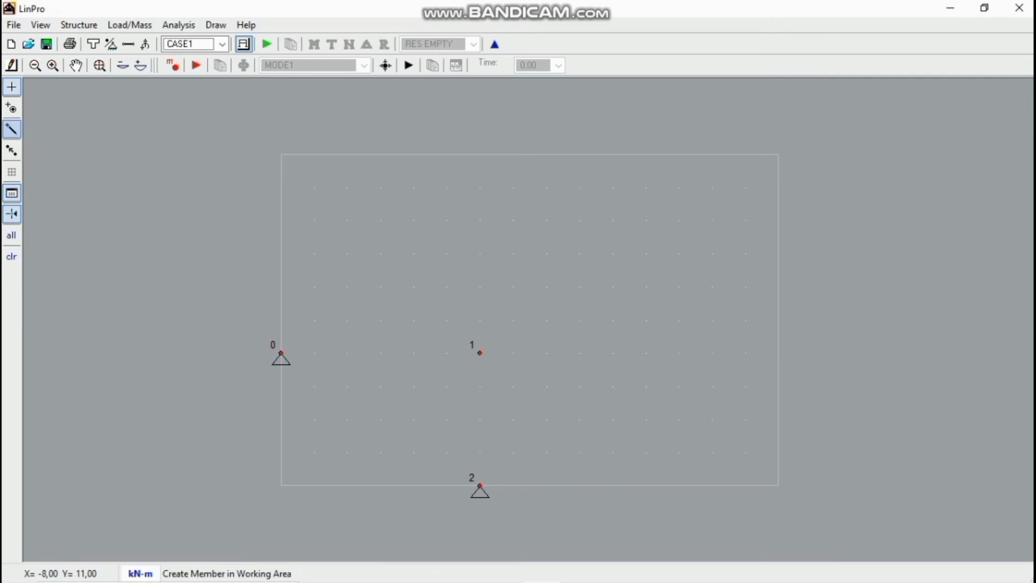
Create TYPE1 members from joint 0 to joint 1 and from joint 1 to joint 2
click(11, 128)
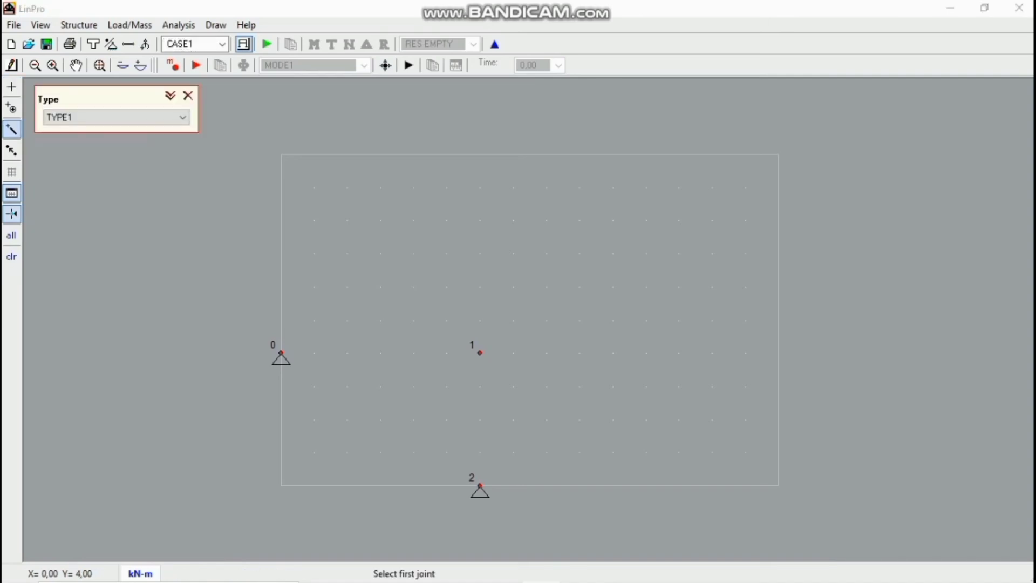
click(281, 352)
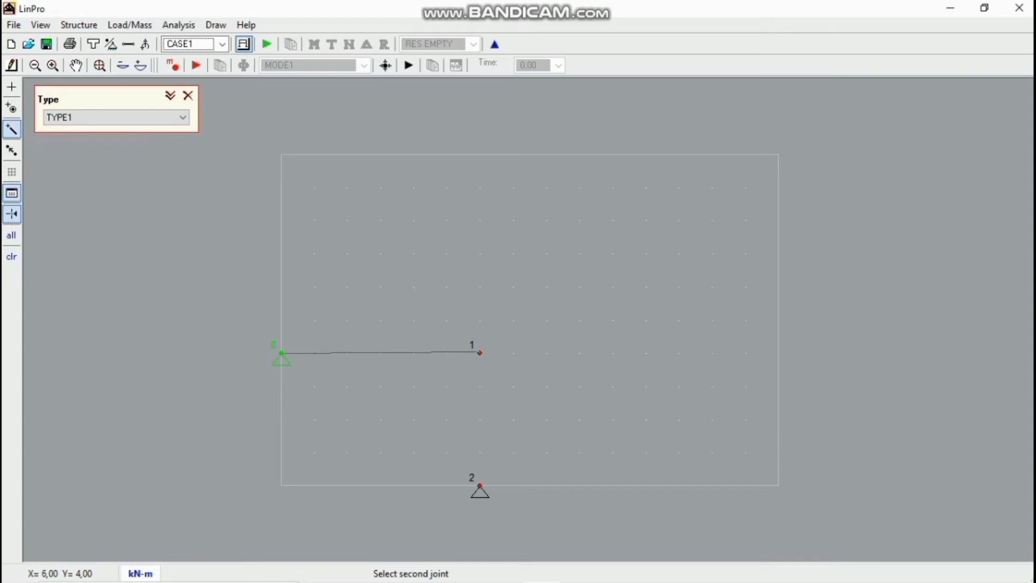
click(479, 352)
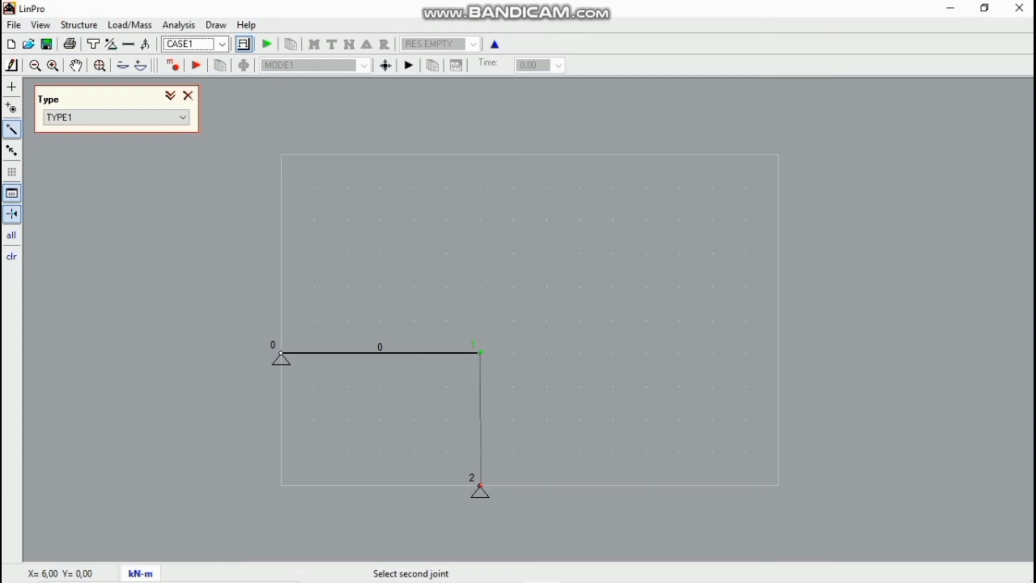
click(479, 486)
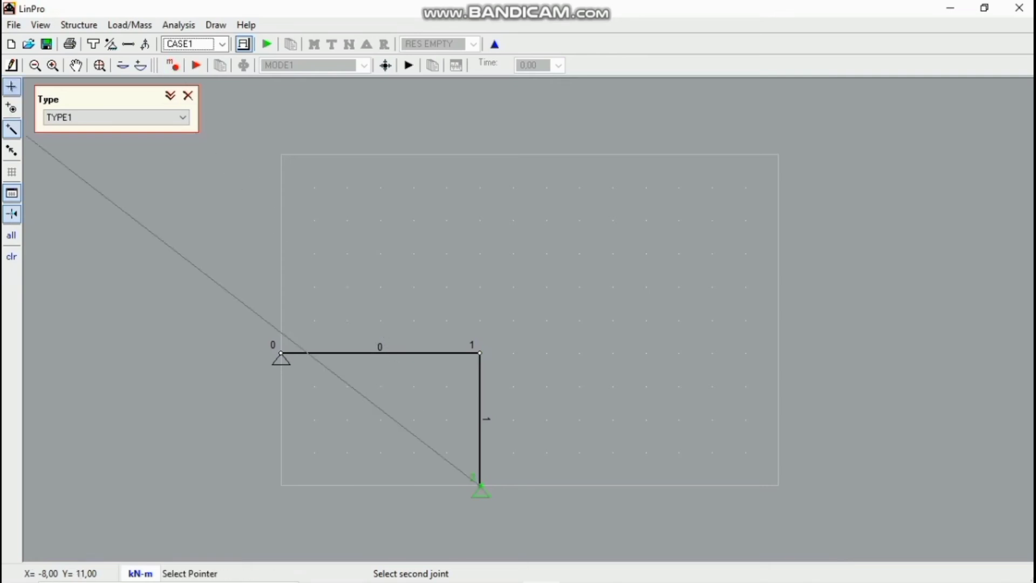
click(12, 87)
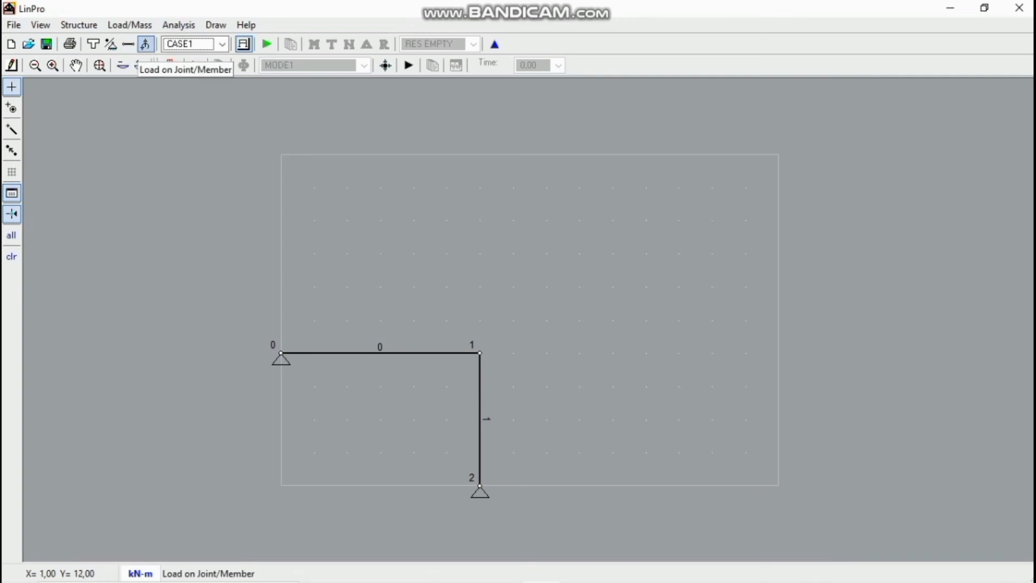
Define a point load for CASE1 at absolute distance a = 3 with Force Y = -20
click(145, 43)
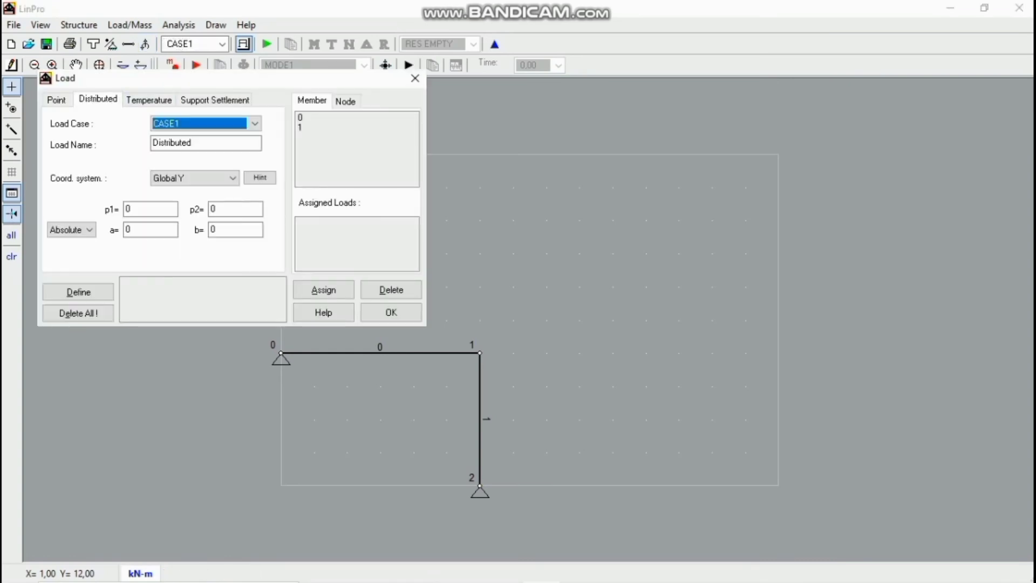
click(56, 100)
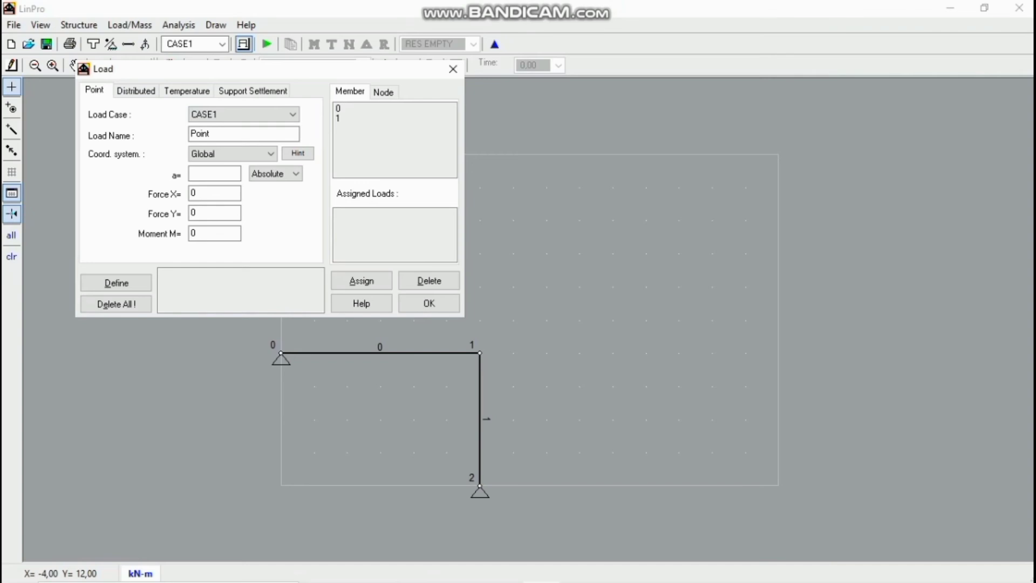
click(214, 174)
text(3)
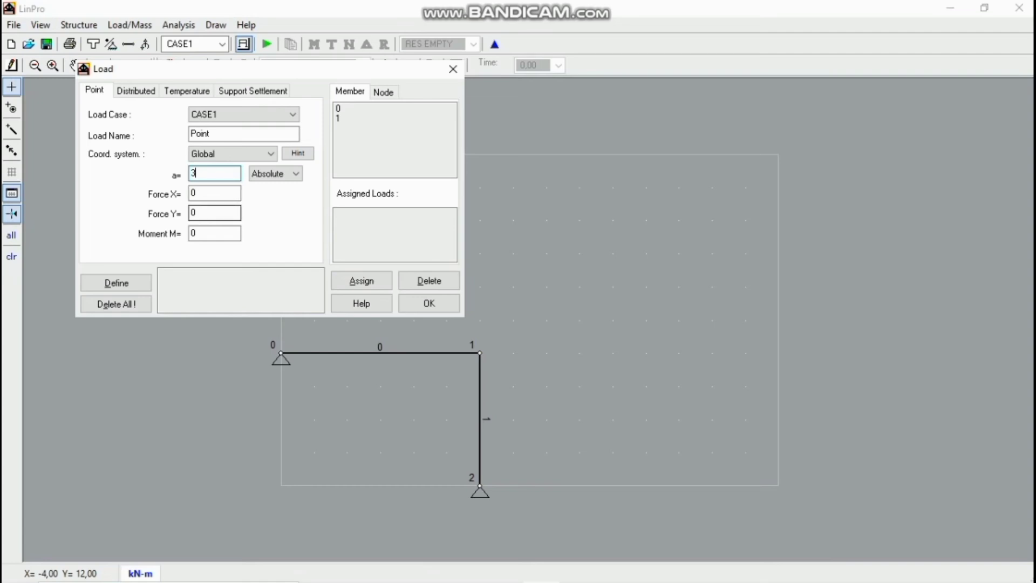
click(214, 213)
key(BackSpace)
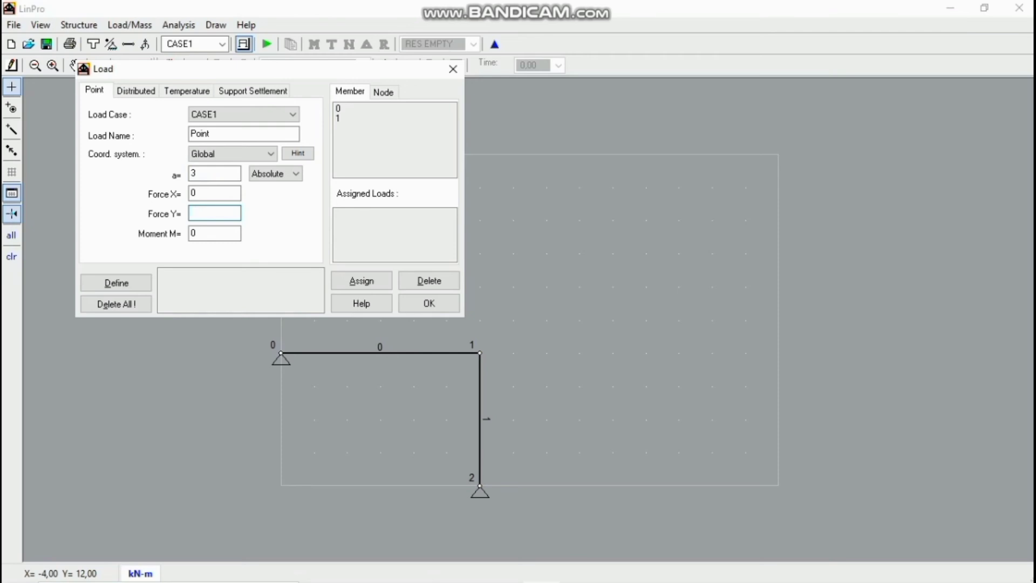
text(-20)
click(116, 283)
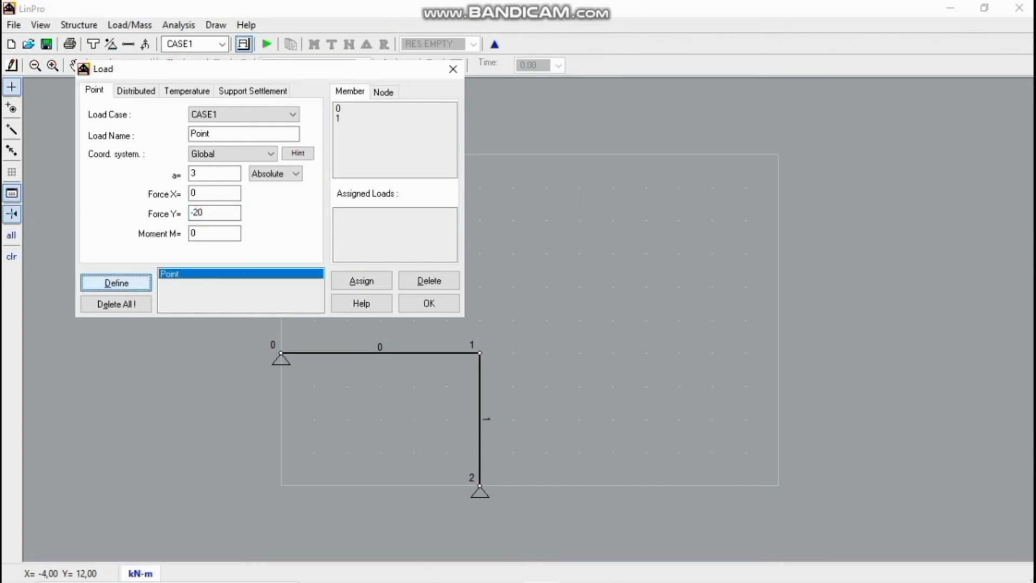
Assign the defined point load to horizontal member 0
click(394, 108)
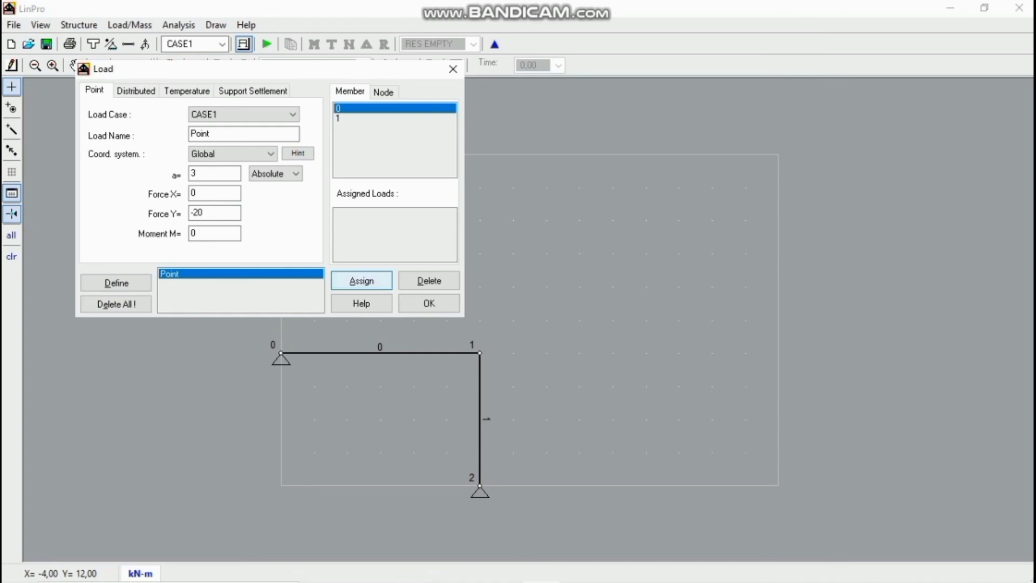
click(361, 280)
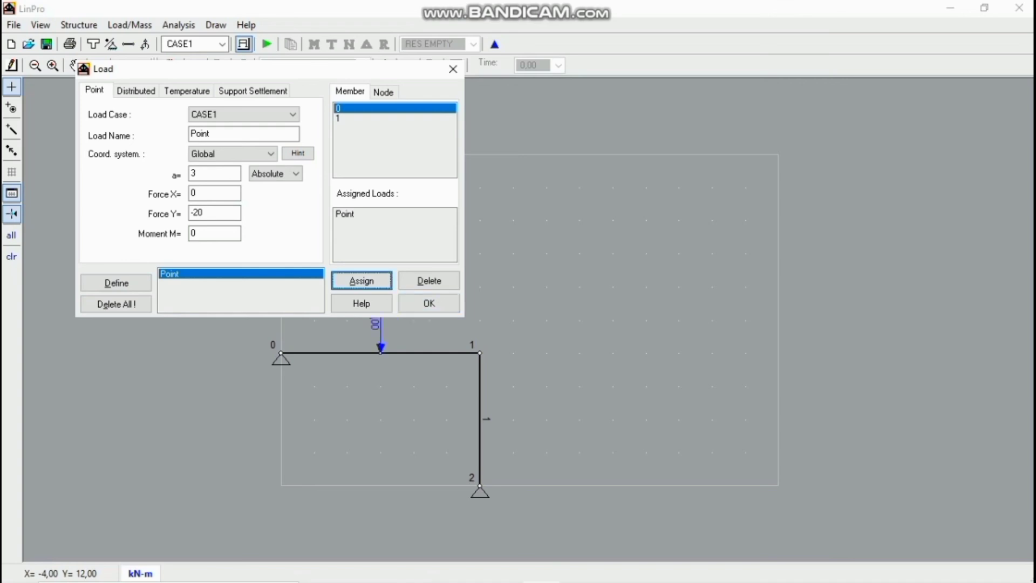
click(429, 302)
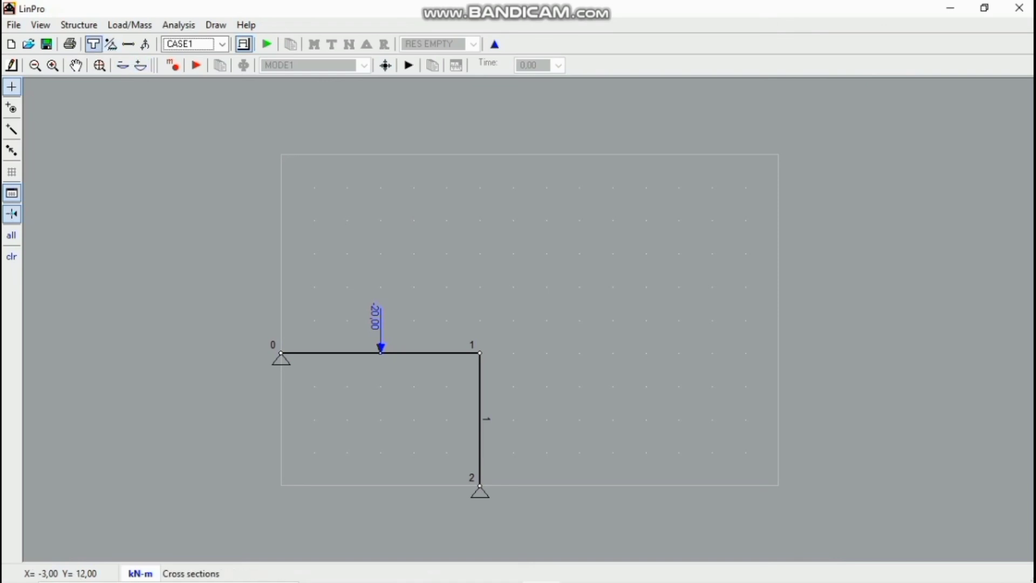
Set the cross section area to 0,00142 in the member type properties
click(93, 44)
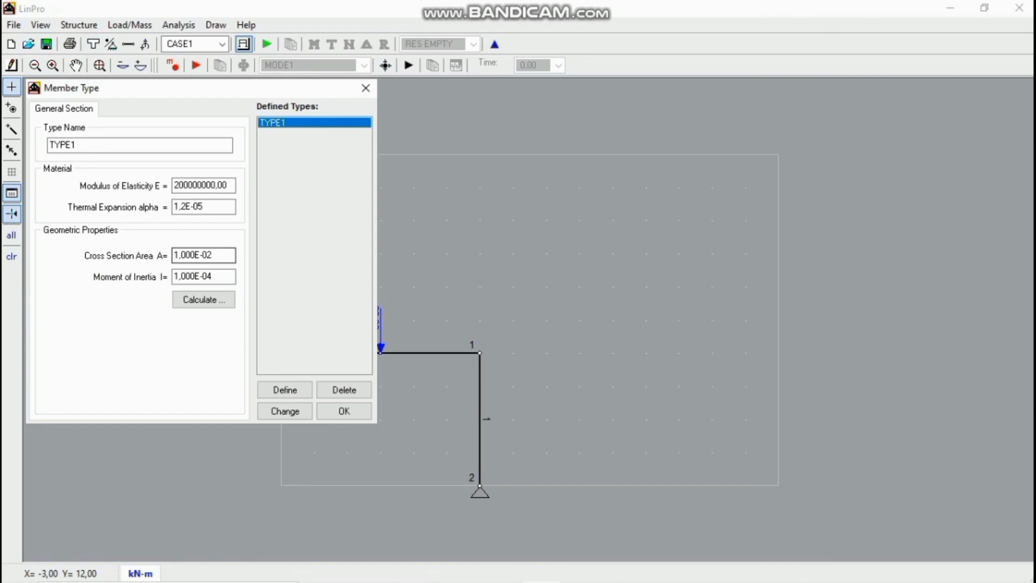
click(219, 255)
key(BackSpace)
key(BackSpace)
key(BackSpace)
key(BackSpace)
key(BackSpace)
key(BackSpace)
key(BackSpace)
key(BackSpace)
key(BackSpace)
text(0,00142)
Set the moment of inertia to 0,00000328 and define these properties as a new member type
click(216, 276)
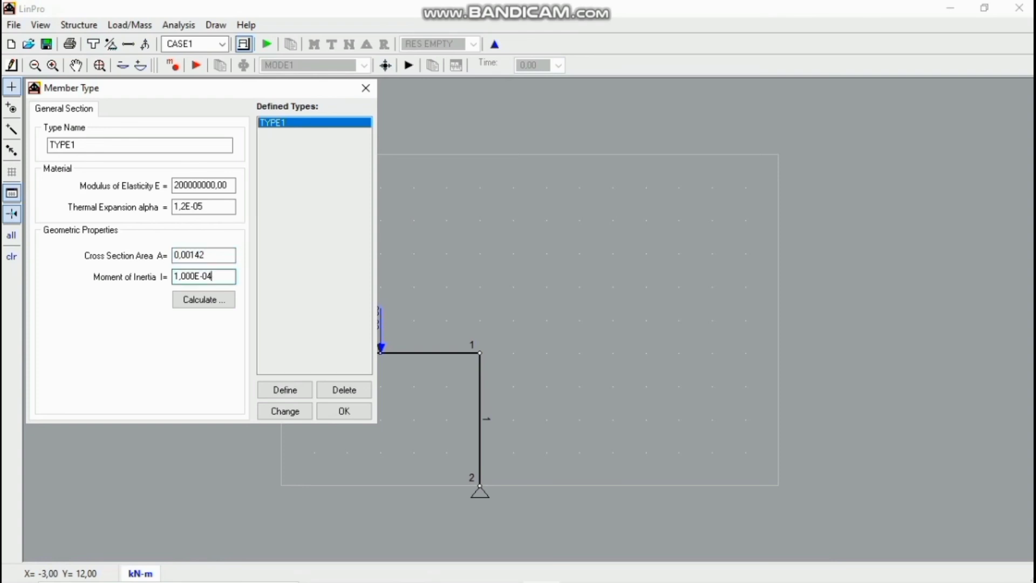
key(BackSpace)
key(BackSpace)
key(BackSpace)
key(BackSpace)
key(BackSpace)
key(BackSpace)
key(BackSpace)
key(BackSpace)
key(BackSpace)
text(0,00000328)
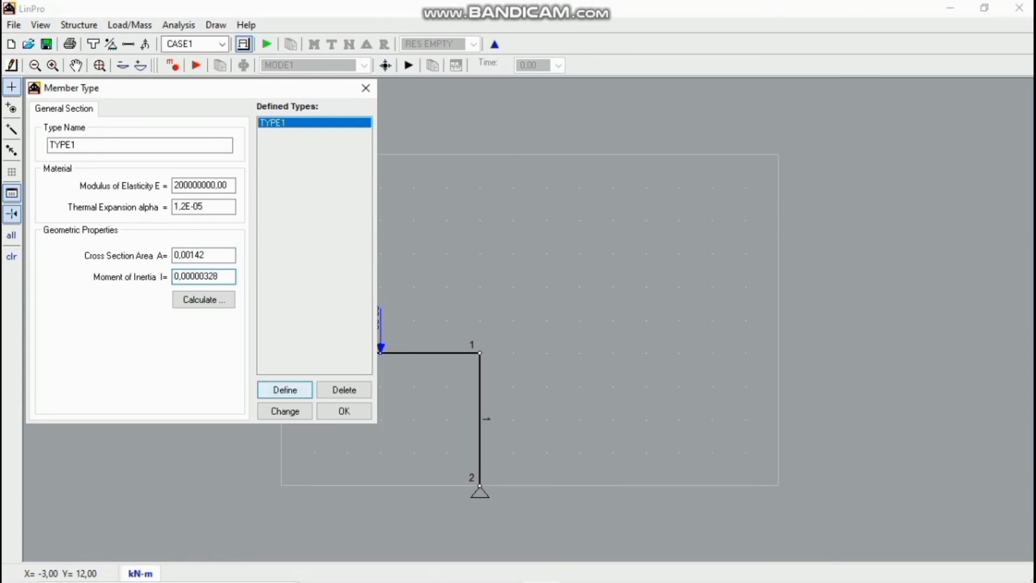
click(285, 390)
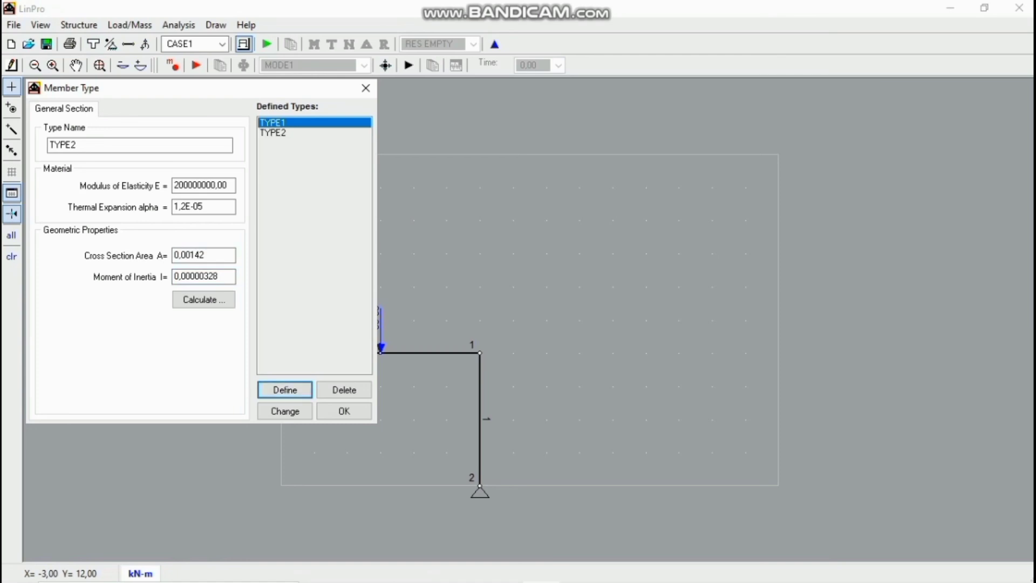
click(273, 132)
click(273, 122)
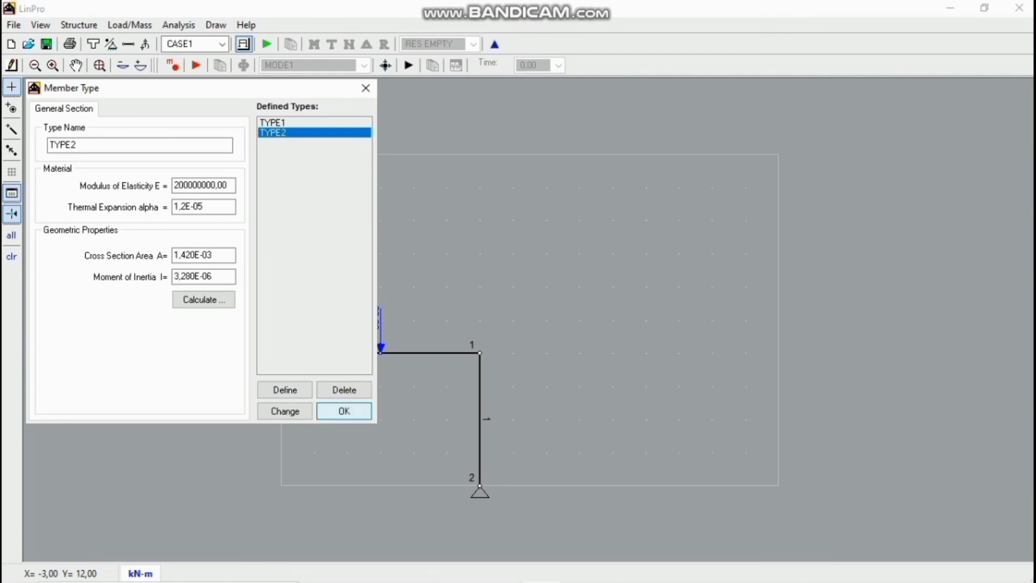
click(344, 411)
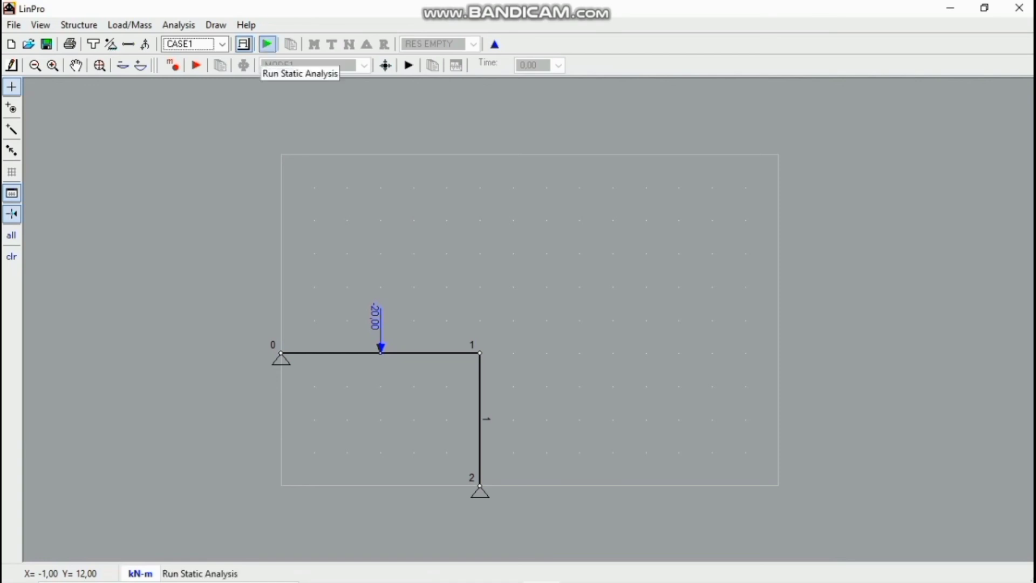
Run the static analysis of the loaded frame and display its bending moment diagram
click(267, 43)
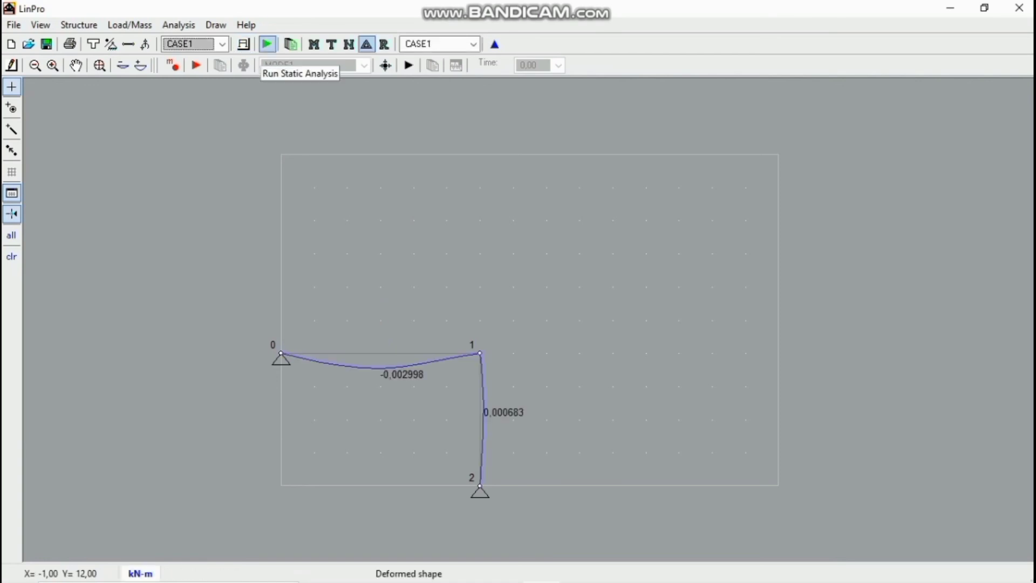
click(331, 45)
click(314, 44)
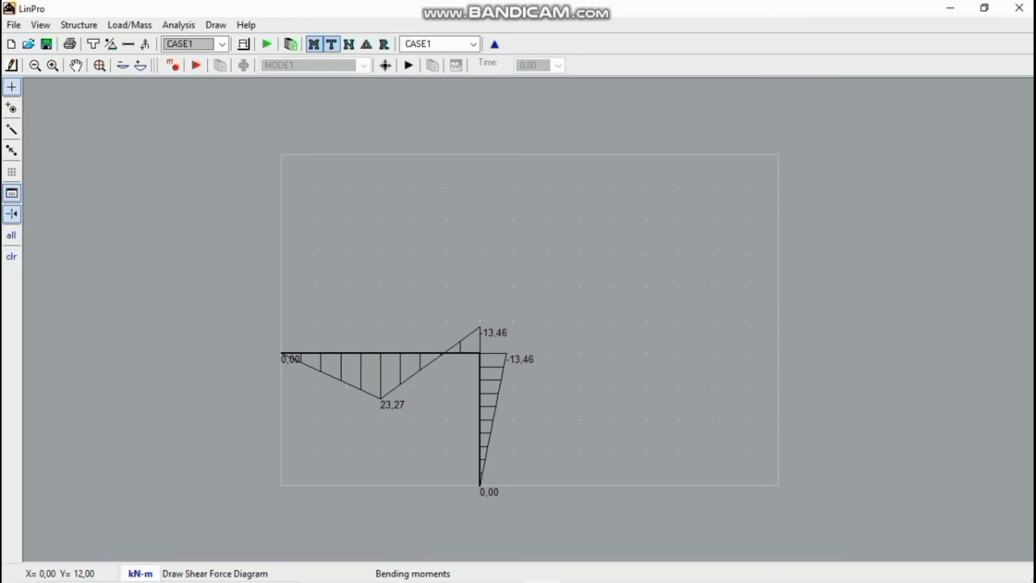
Display the frame's shear force diagram, axial force diagram, deflection line and support reactions one after another
click(331, 44)
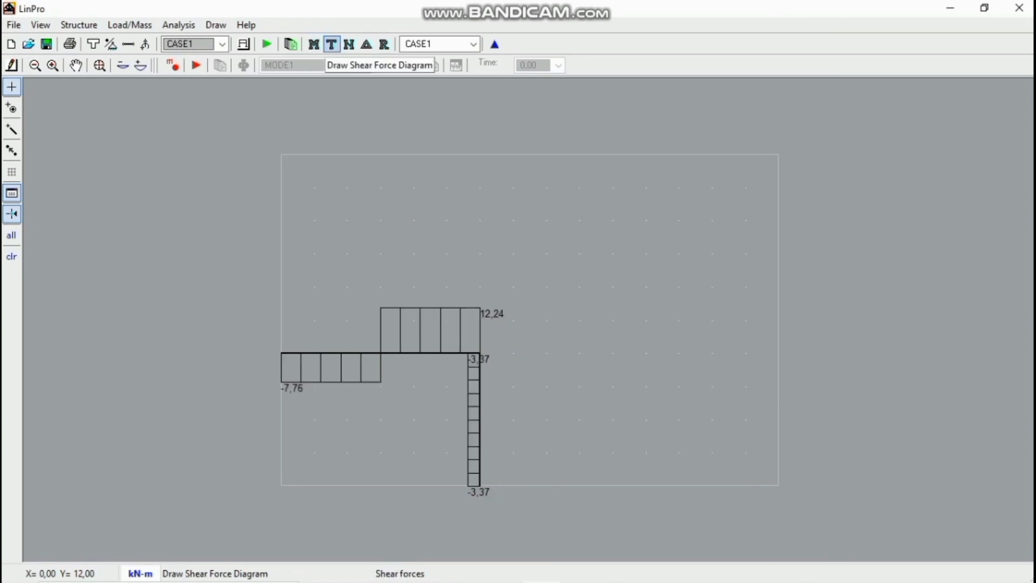
click(349, 45)
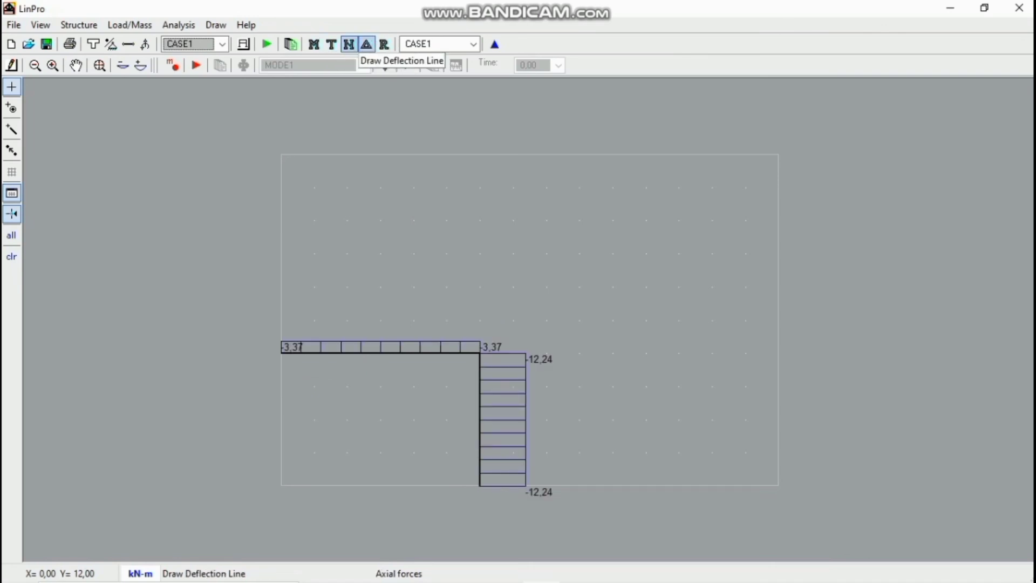
click(367, 44)
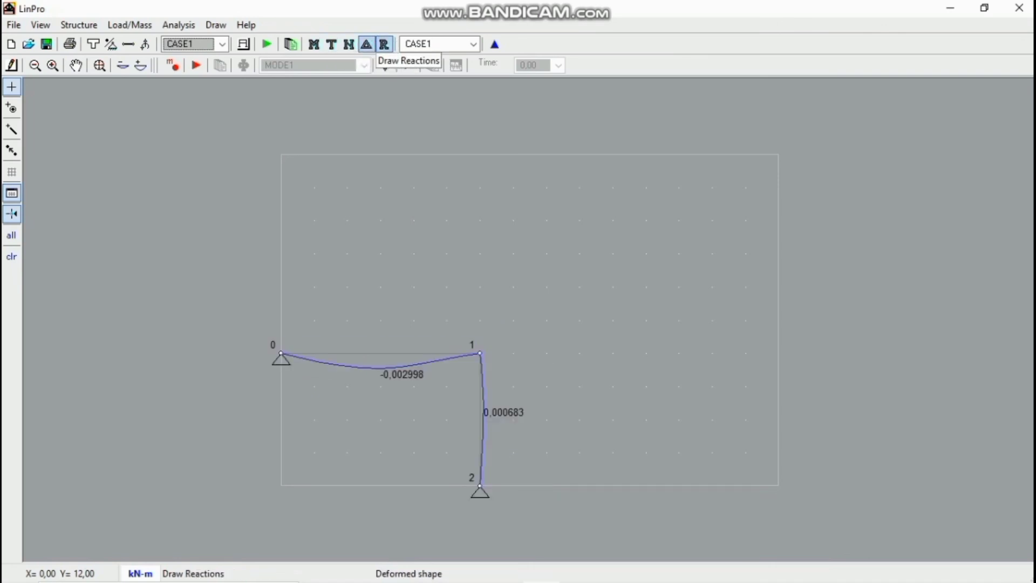
click(383, 45)
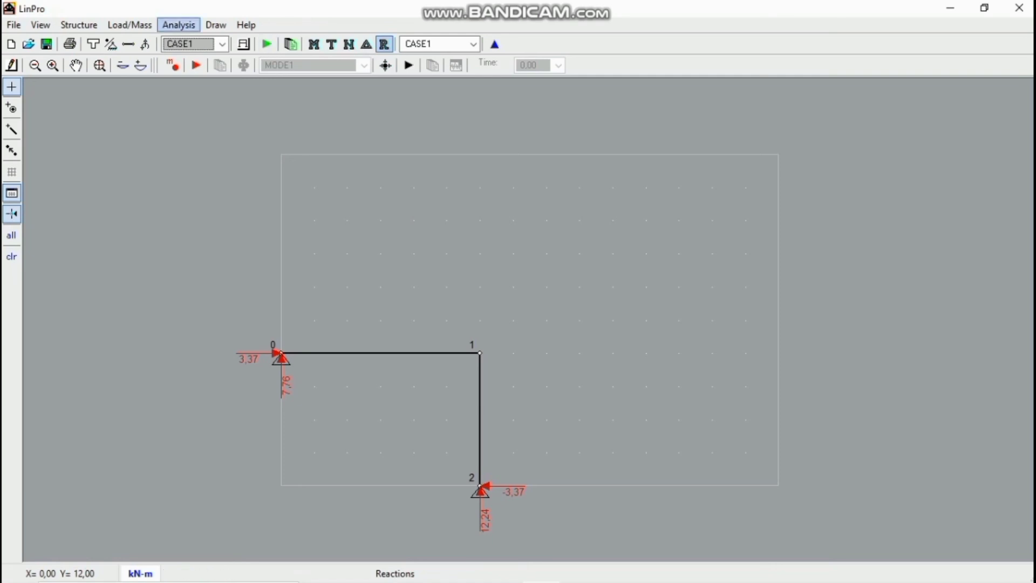
Tabulate the static analysis results and examine the displacements, reactions, member-end values and values along member 0 for CASE1
click(178, 25)
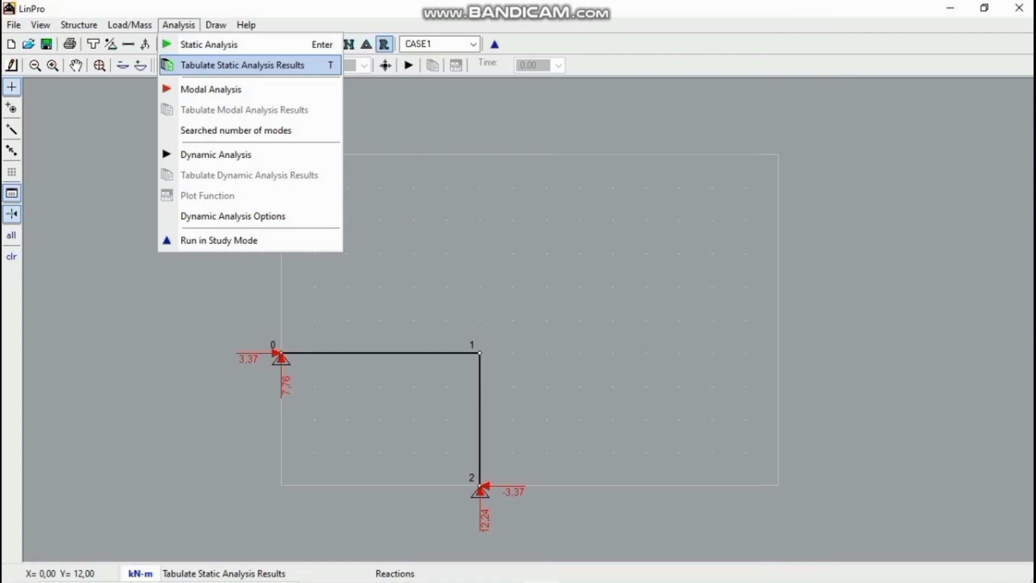
click(242, 65)
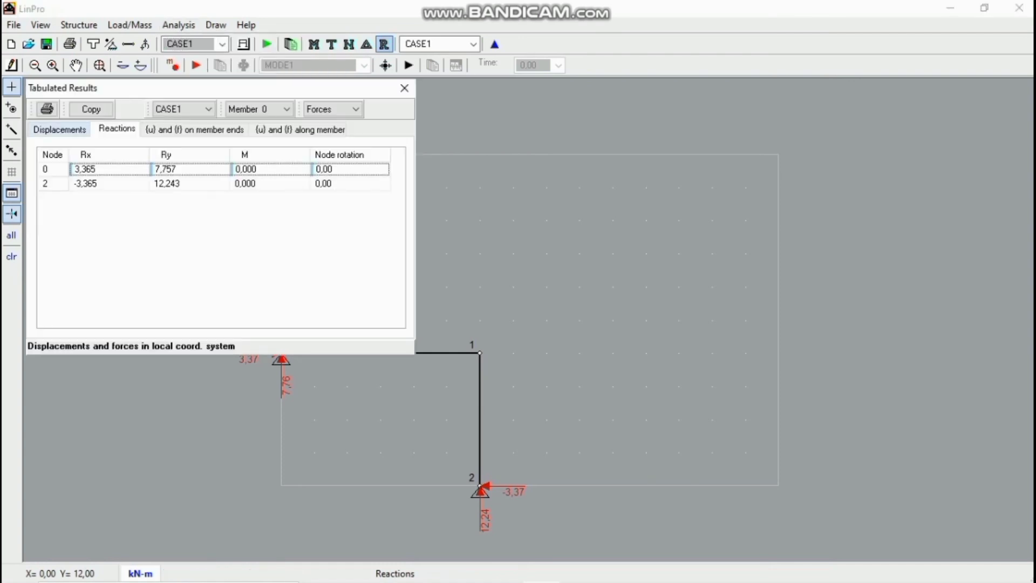
click(59, 129)
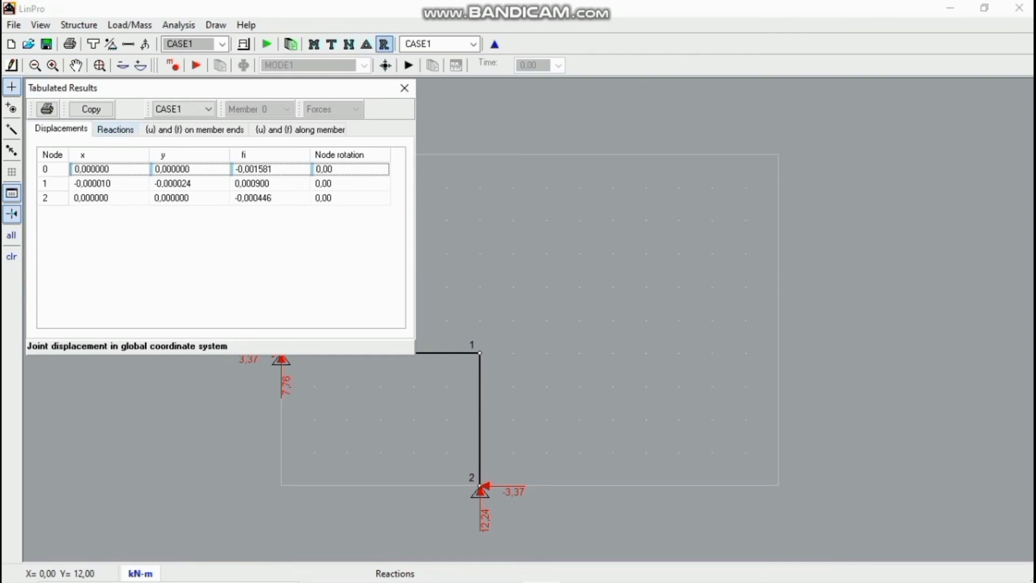
click(115, 129)
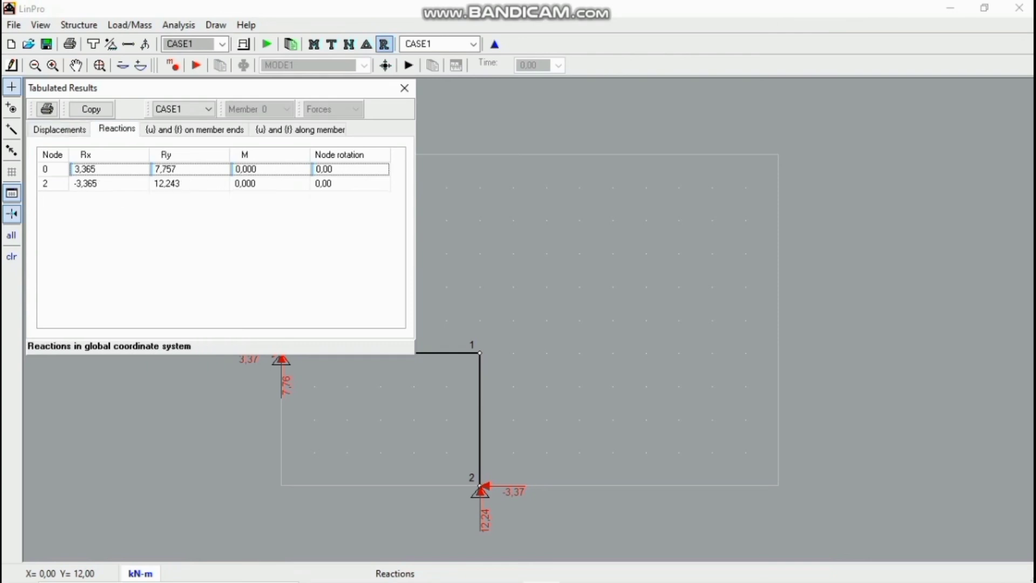
click(80, 130)
click(115, 129)
click(195, 130)
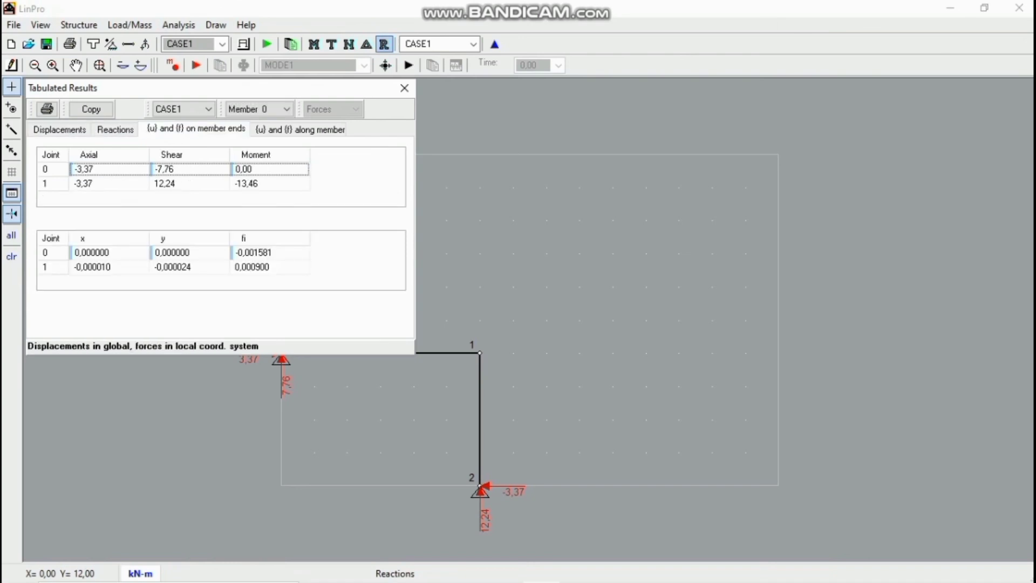
click(300, 129)
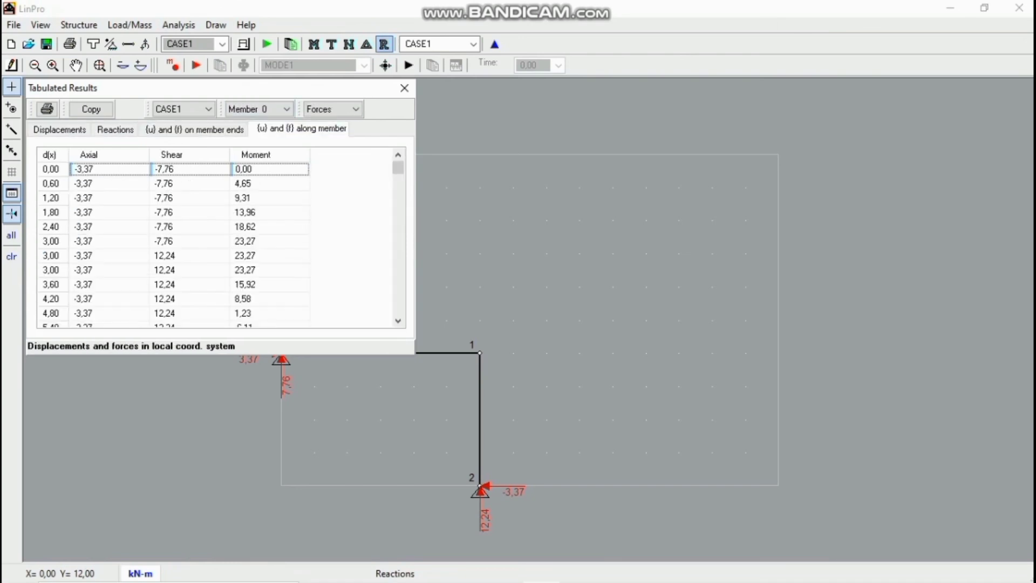
Review the tabulated member-end values, displacements and reactions again, and close the results table
click(195, 130)
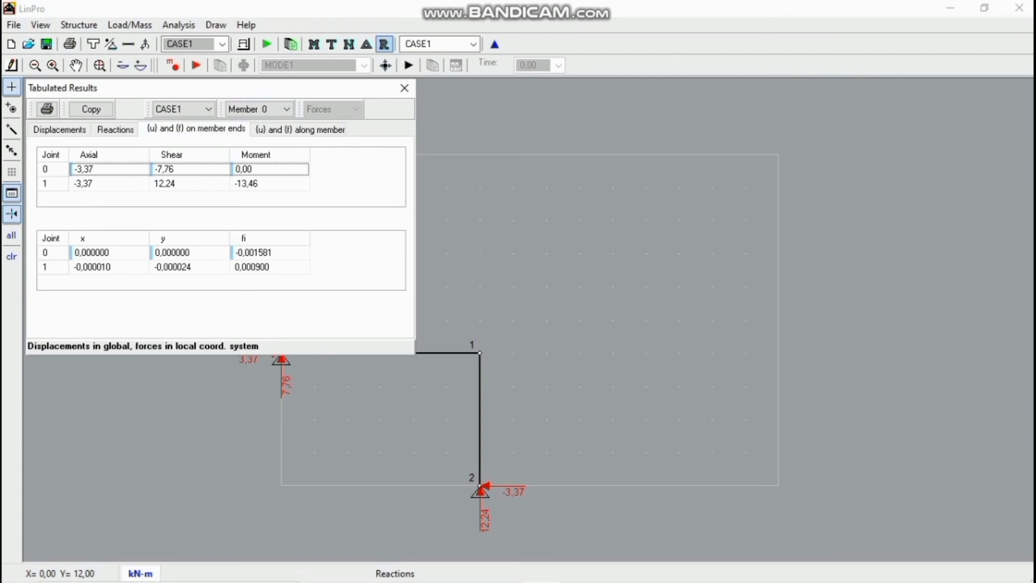
click(115, 130)
click(60, 129)
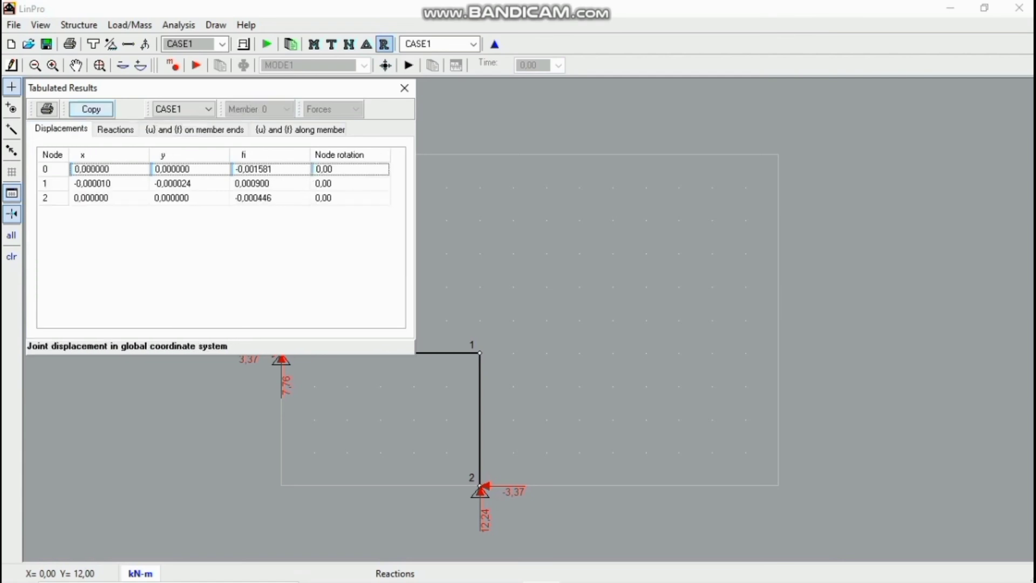
click(115, 130)
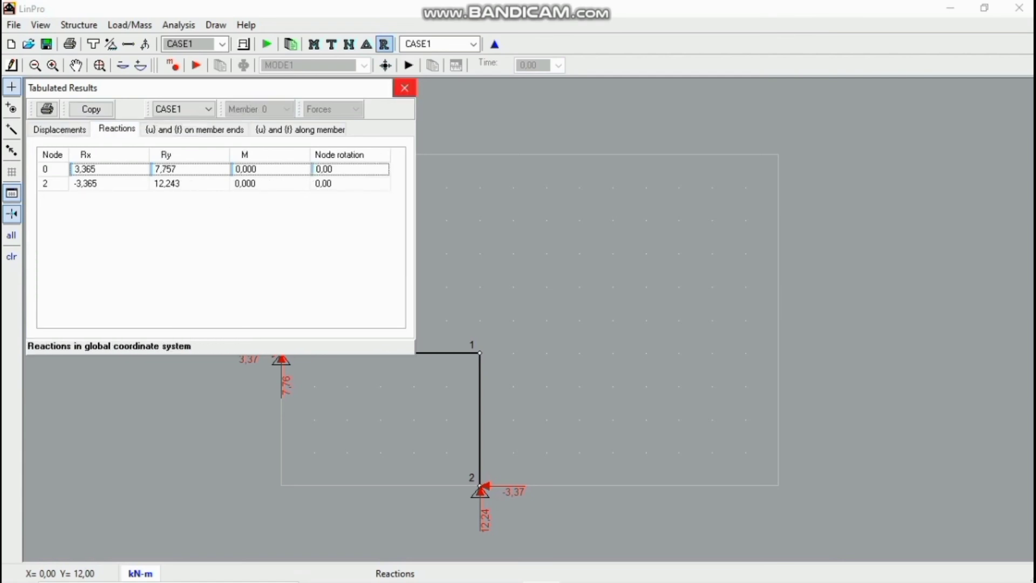
click(404, 87)
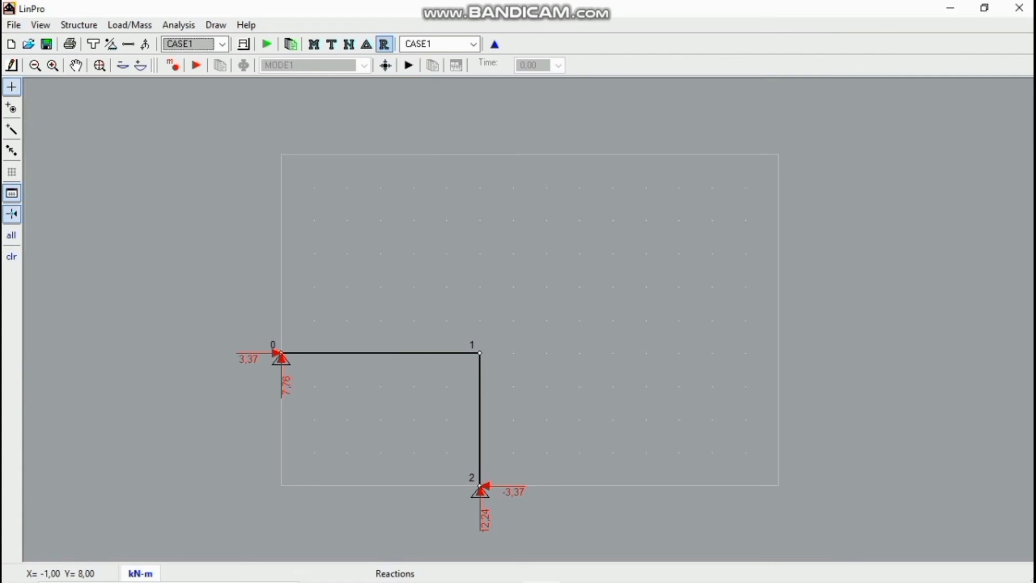